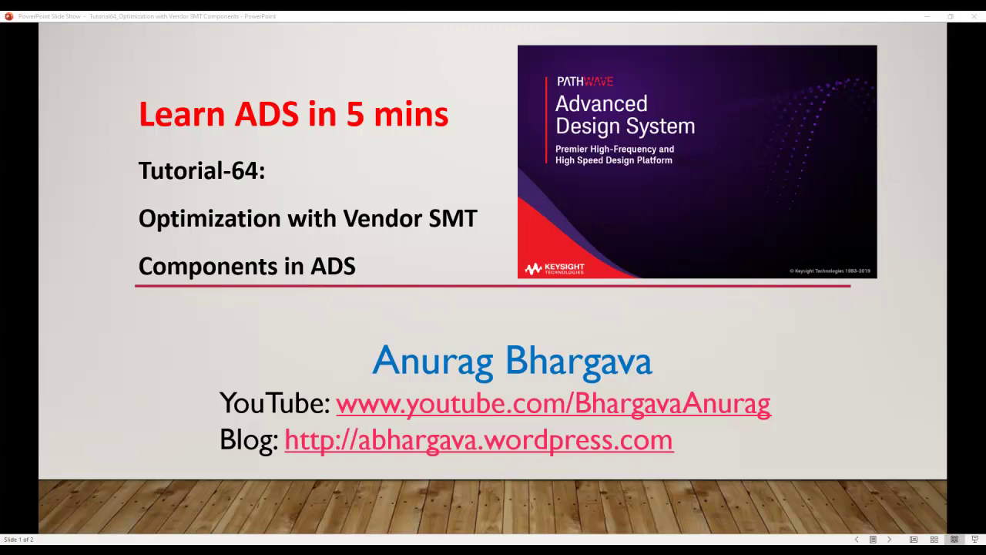
Advance the slideshow to slide 2, then bring the ADS low-pass filter schematic to the front.
left_click(733, 352)
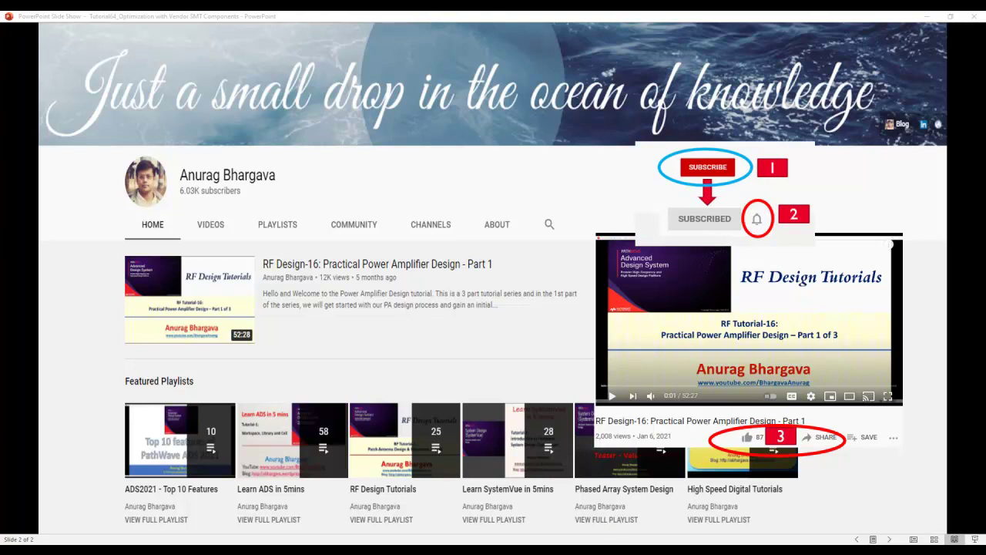
left_click(651, 530)
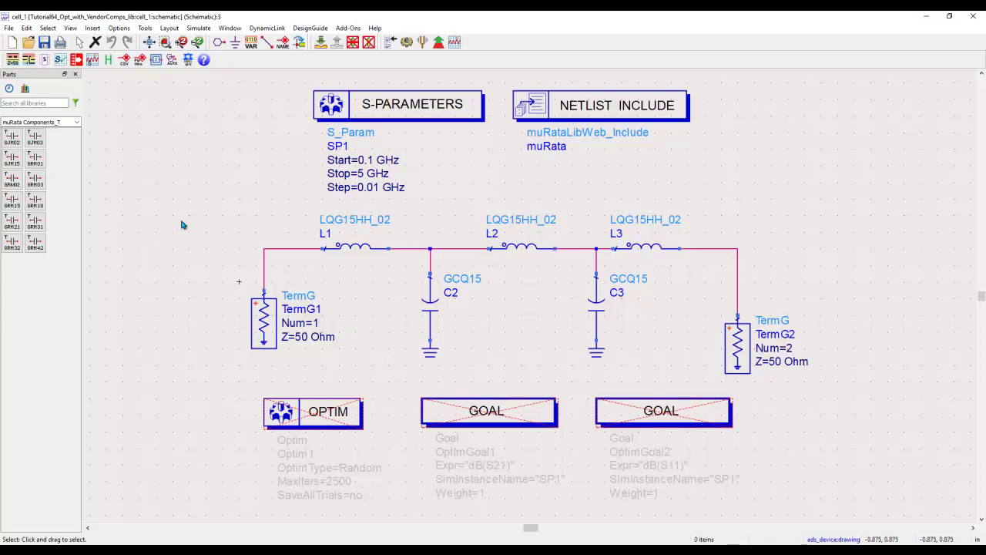
Keep the muRata Components_T palette and confirm L1 as part LQG15HH6N2B02 (6.2 nH).
left_click(77, 122)
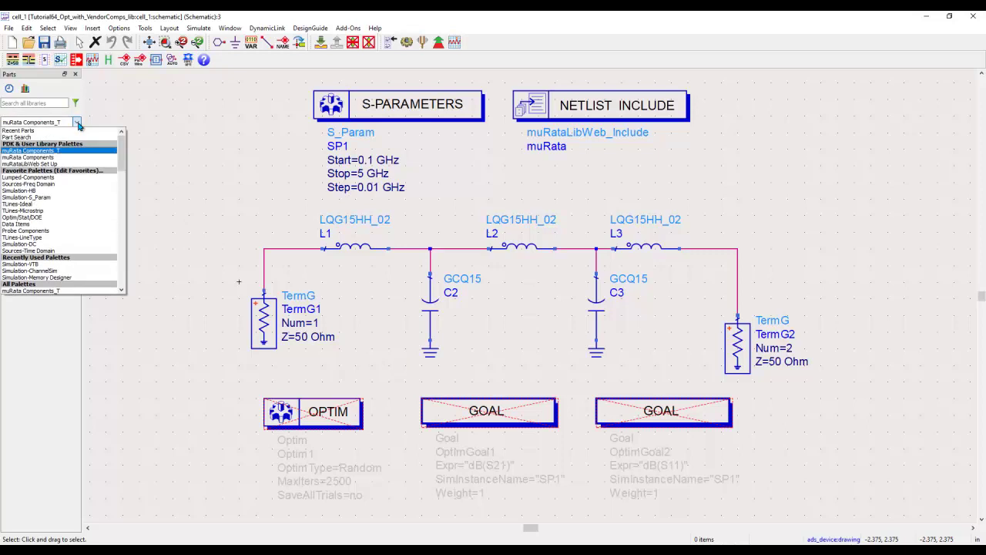
left_click(199, 166)
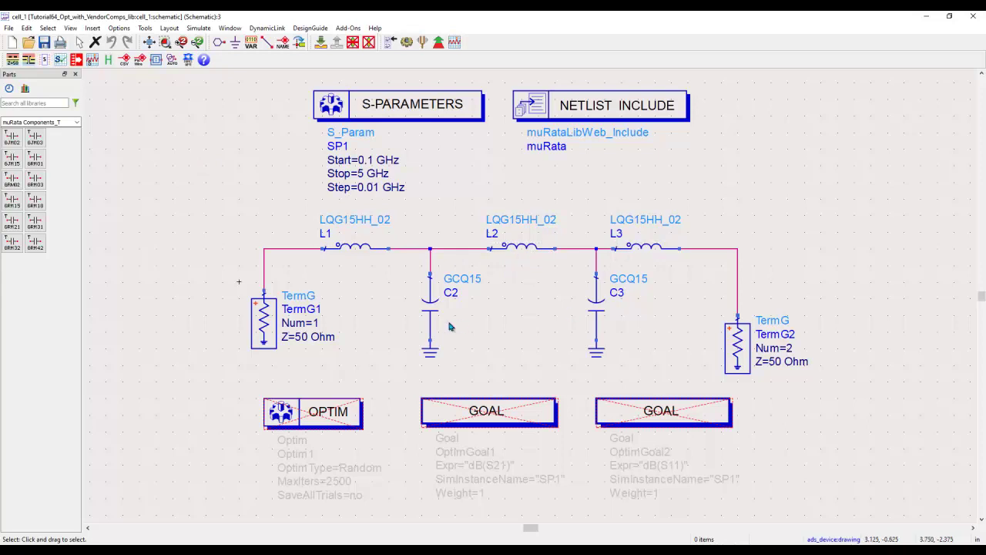
left_click(341, 248)
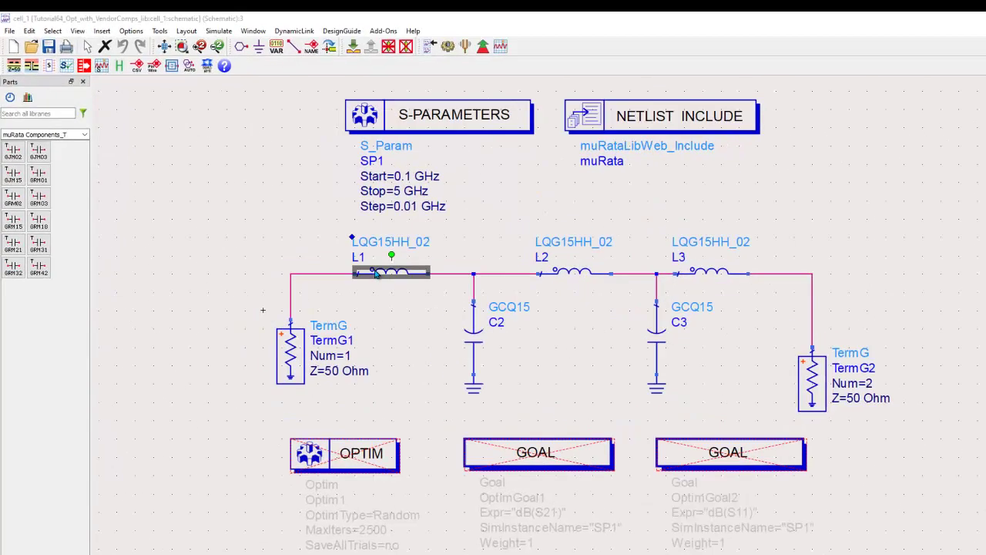
double_click(375, 272)
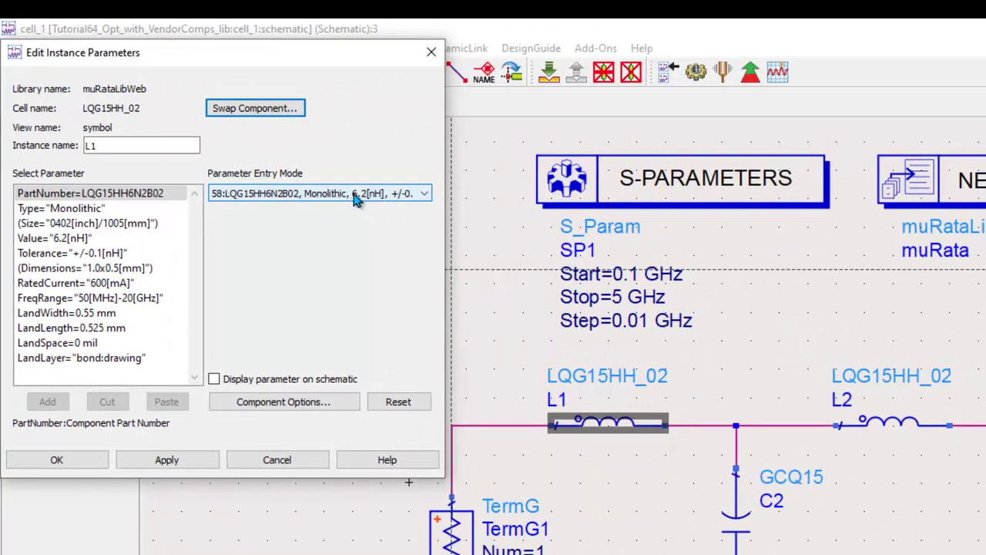
left_click(422, 197)
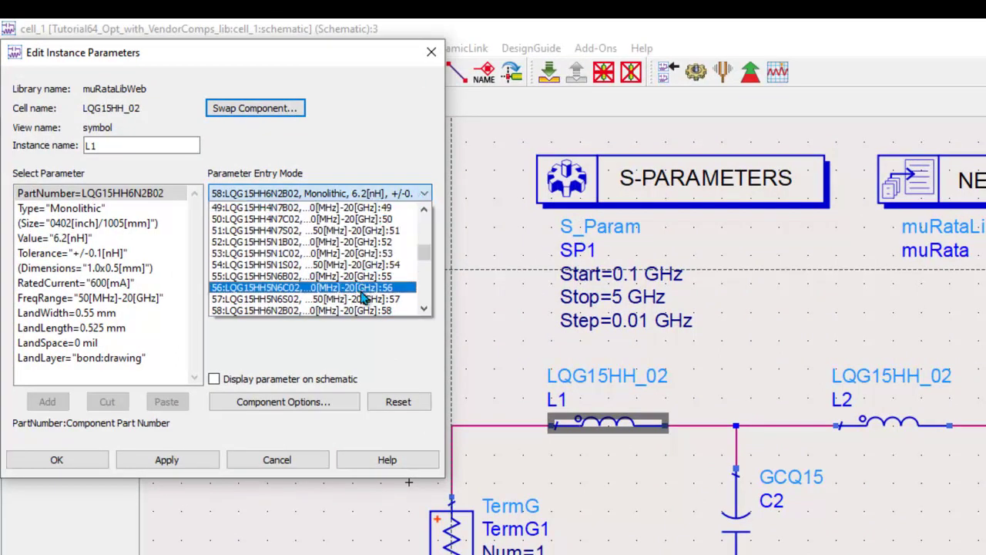
left_click(356, 345)
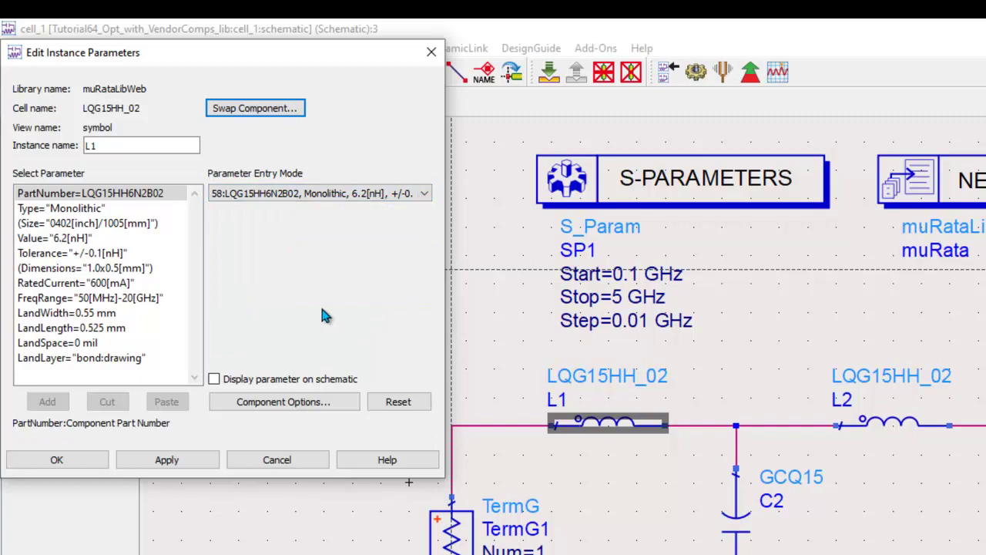
left_click(67, 462)
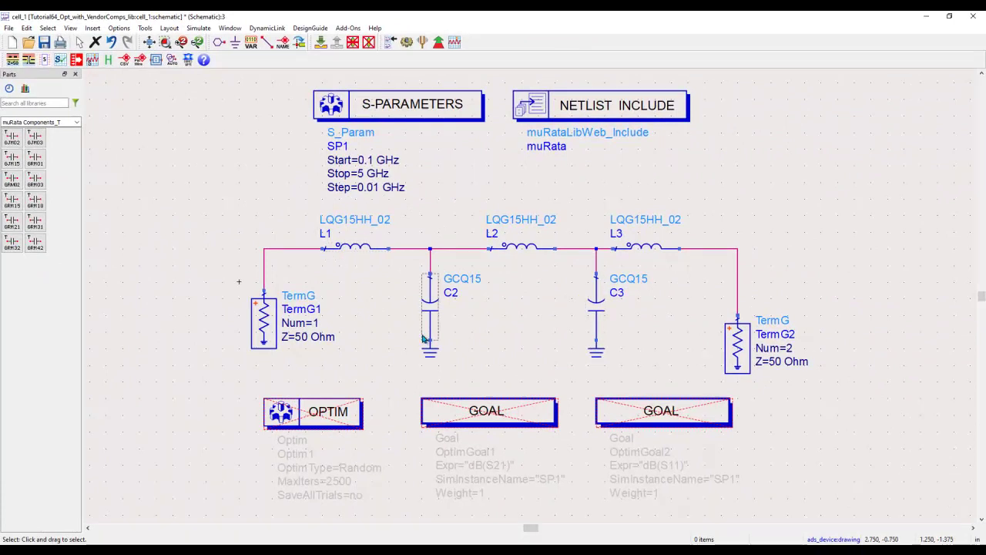
Run the S-parameter simulation, review dB(S21) and dB(S11) to 5 GHz, and return to the schematic.
left_click(407, 41)
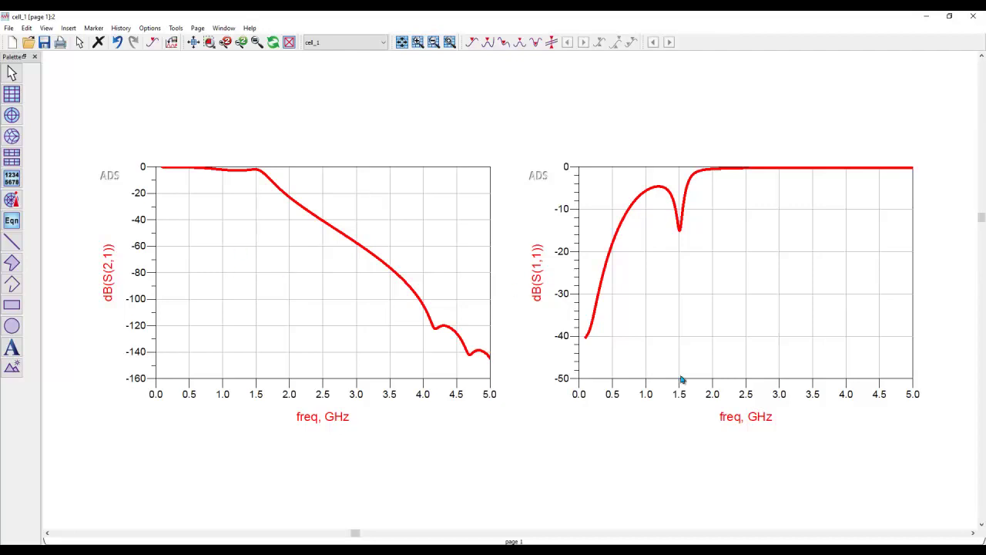
left_click(665, 504)
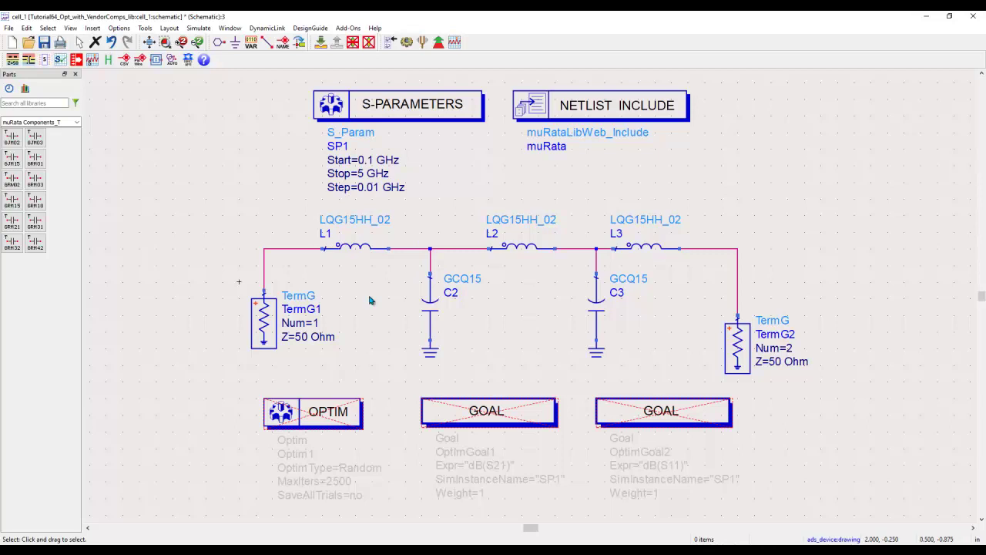
Search parts for 'L' and place a generic 1.0 nH inductor L4 at the top-left.
left_click(36, 102)
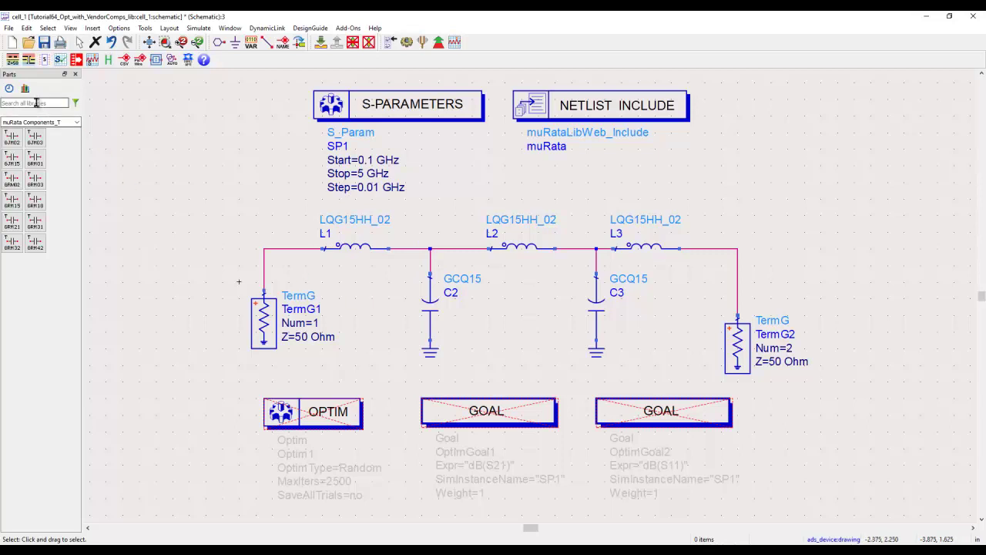
type("L")
key("Return")
left_click(31, 135)
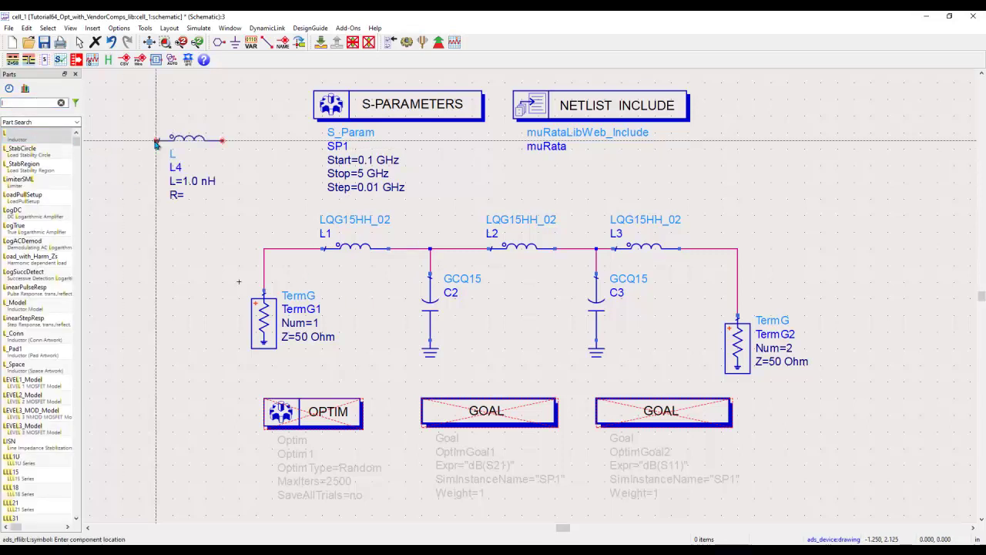
left_click(156, 142)
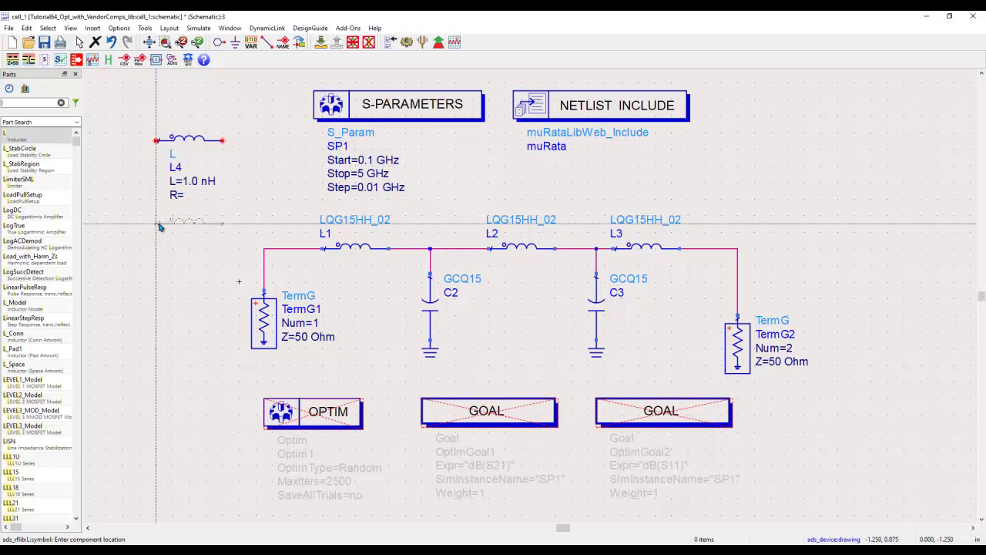
key("Escape")
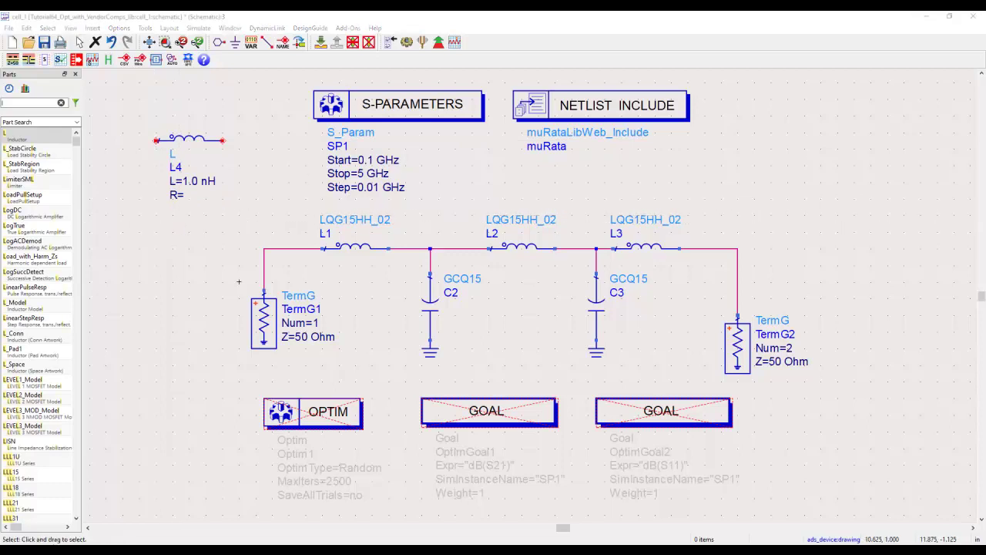
left_click(198, 29)
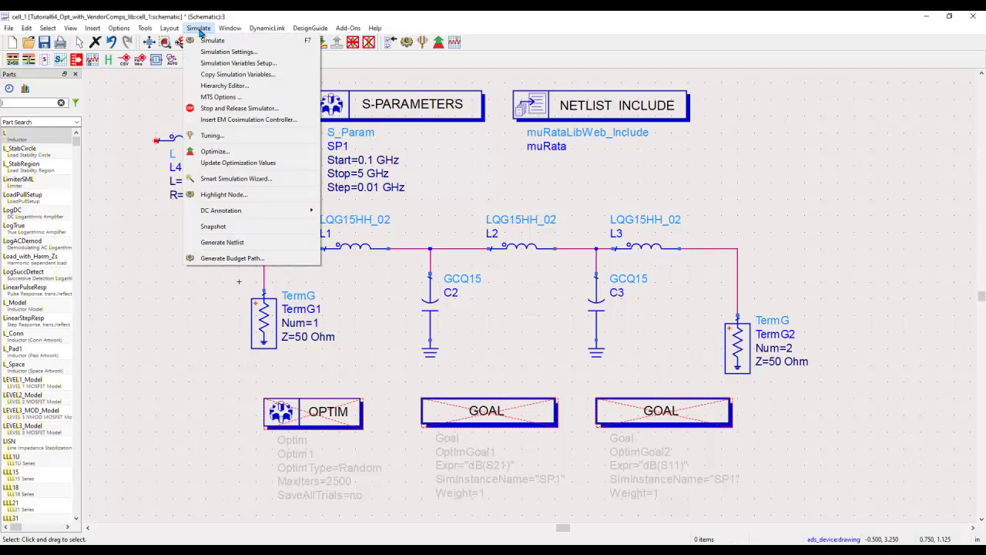
left_click(228, 64)
left_click(251, 158)
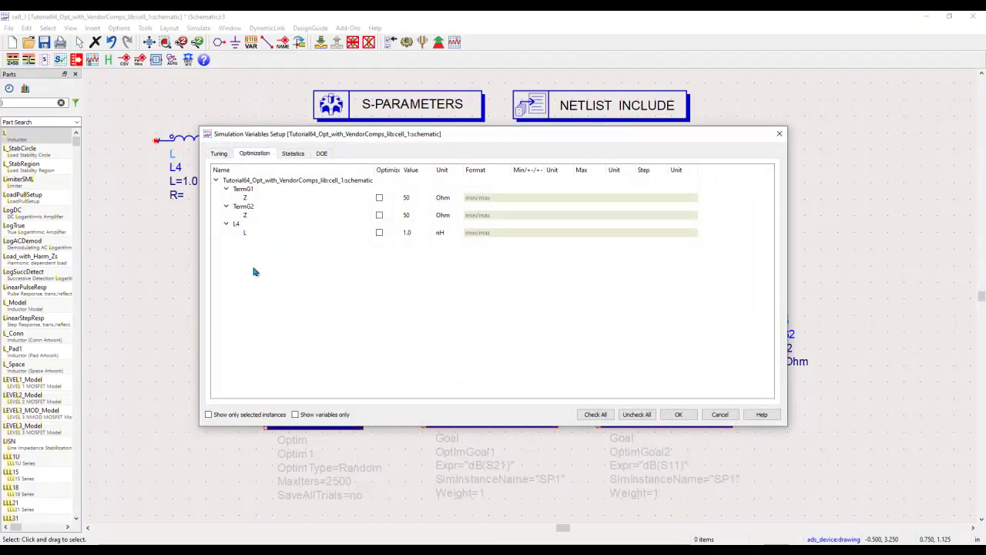
left_click(379, 232)
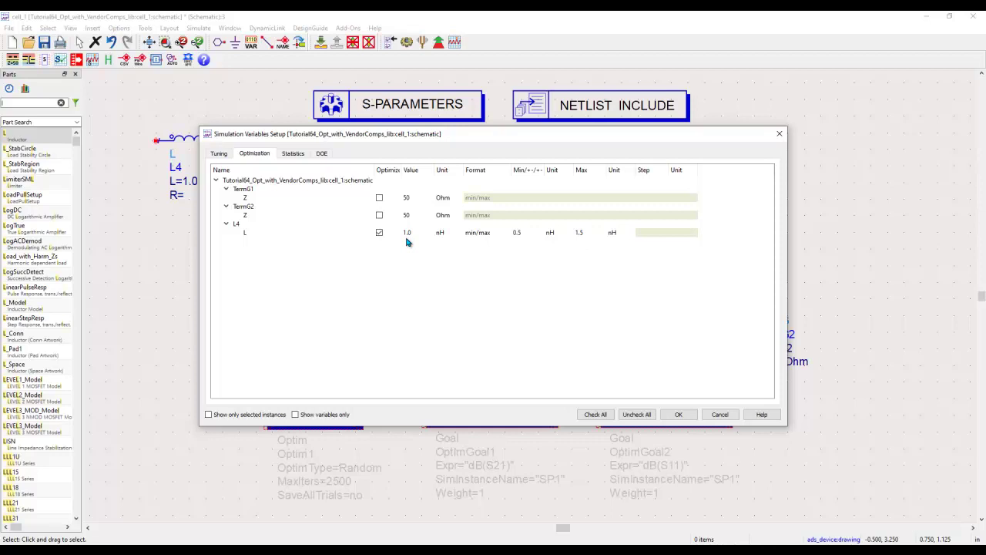
left_click(380, 233)
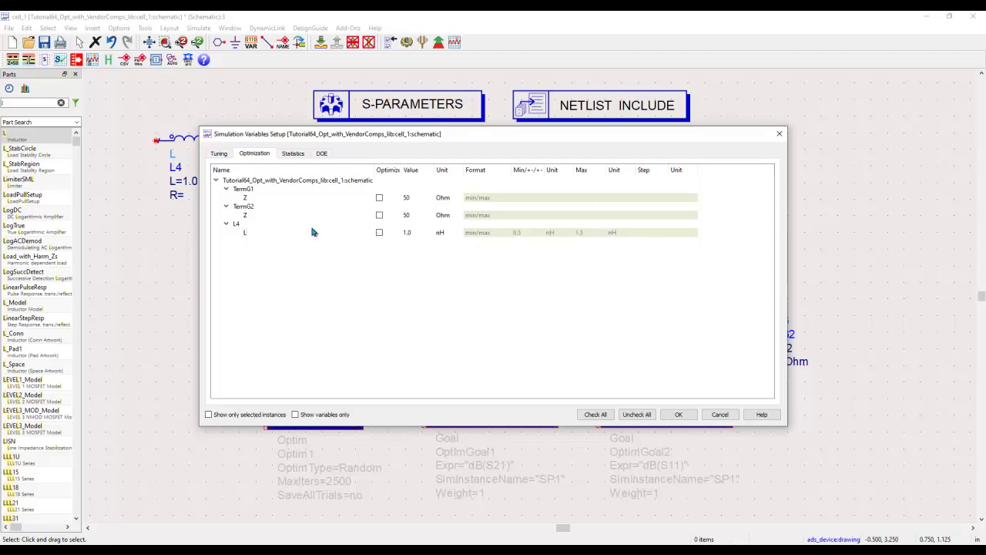
left_click_drag(376, 138, 634, 87)
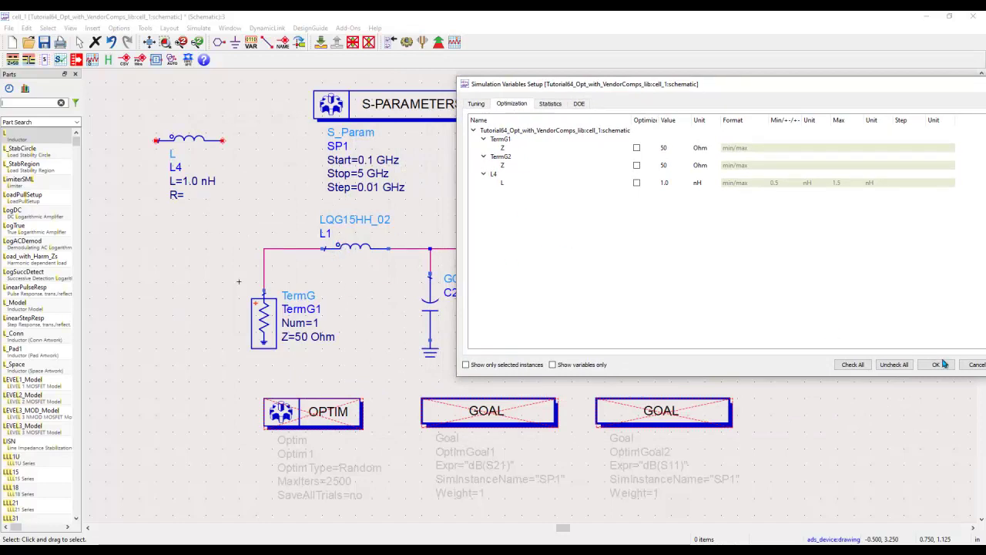
left_click(974, 367)
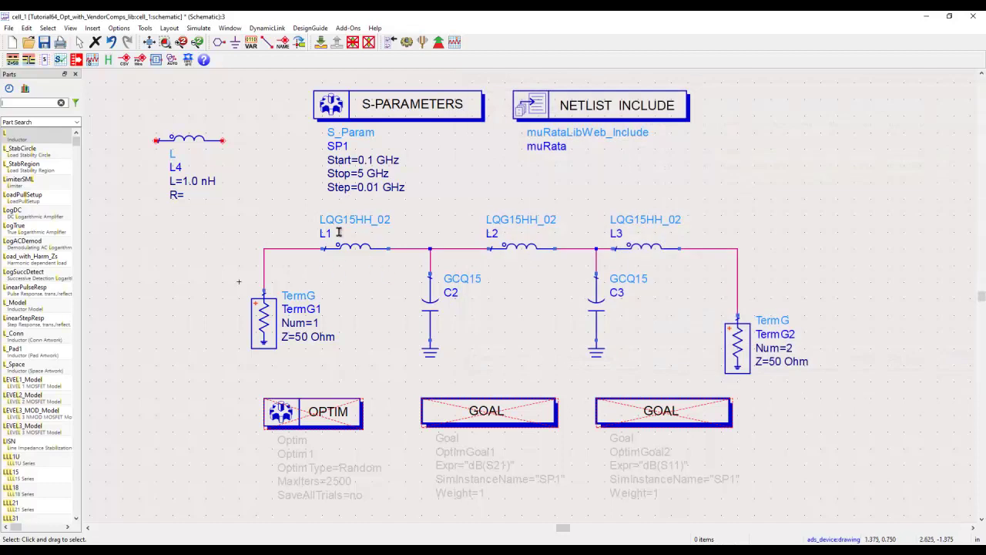
Delete inductor L4 and clear the parts search to restore the muRata palette.
left_click(186, 147)
key("Delete")
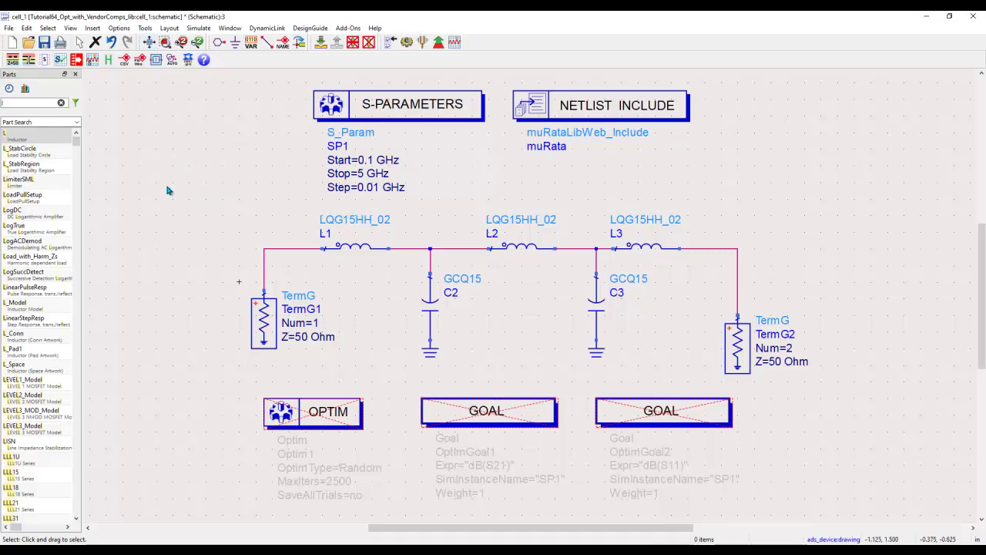
left_click(62, 104)
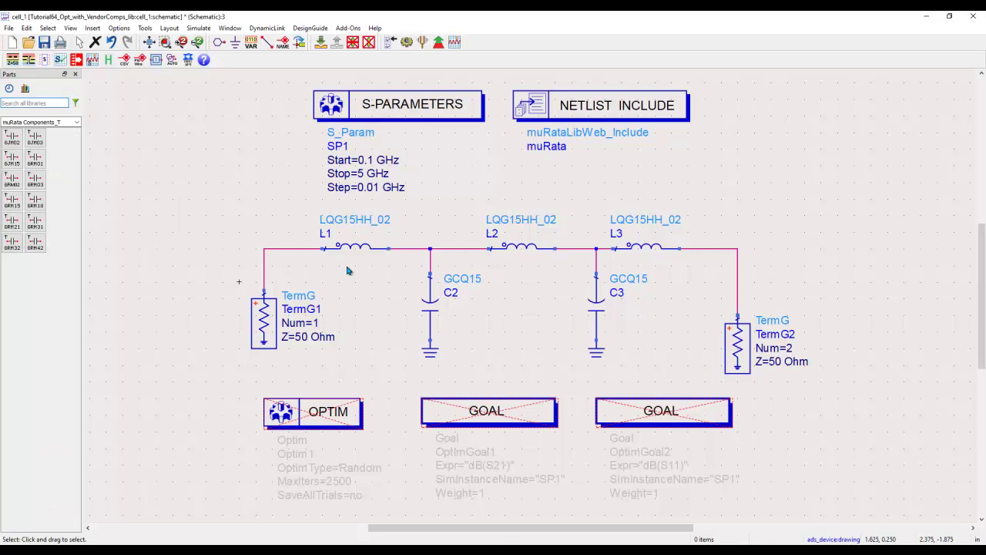
Reopen L1's parameters, widen the dialog, and scroll its part-number list to Discrete Optimize setting.
double_click(356, 247)
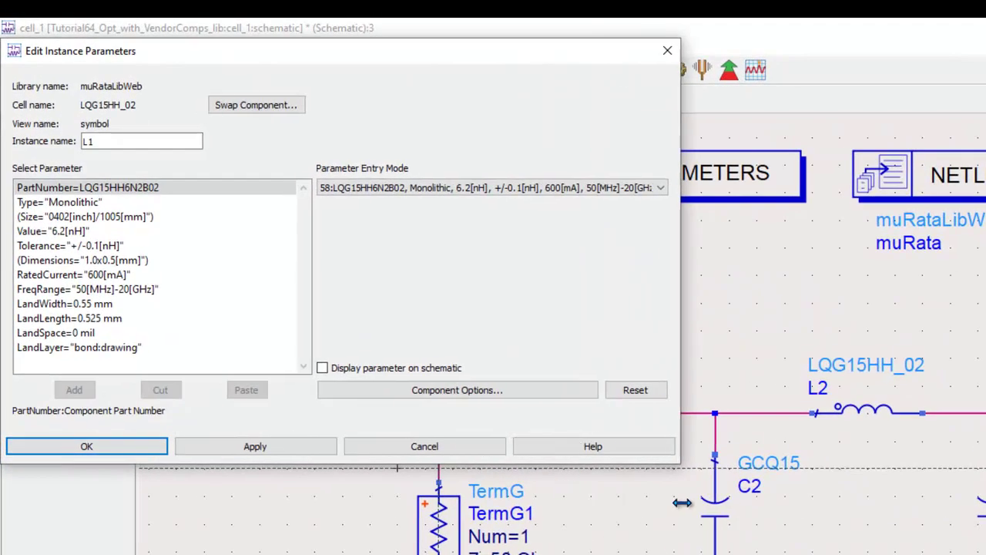
left_click_drag(681, 502, 704, 502)
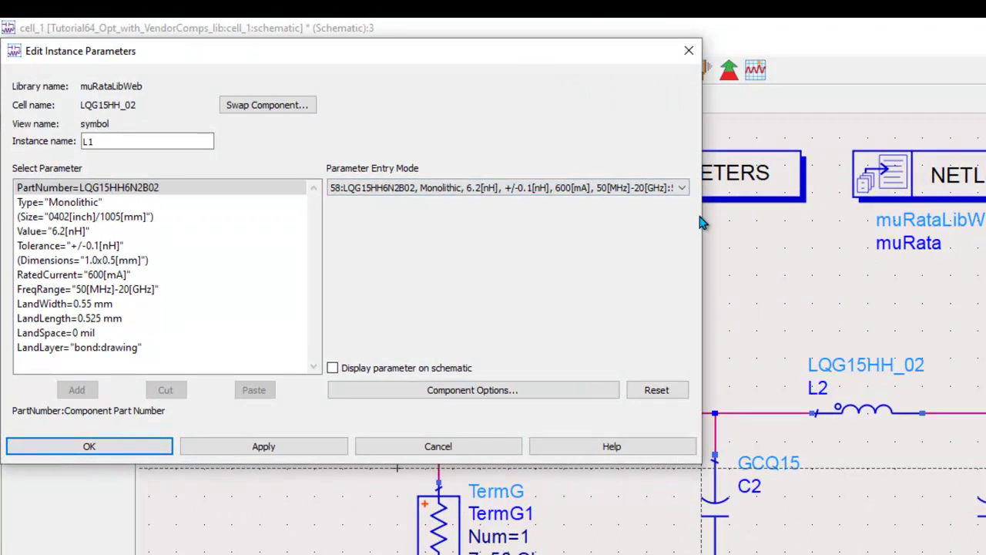
left_click_drag(703, 214, 786, 216)
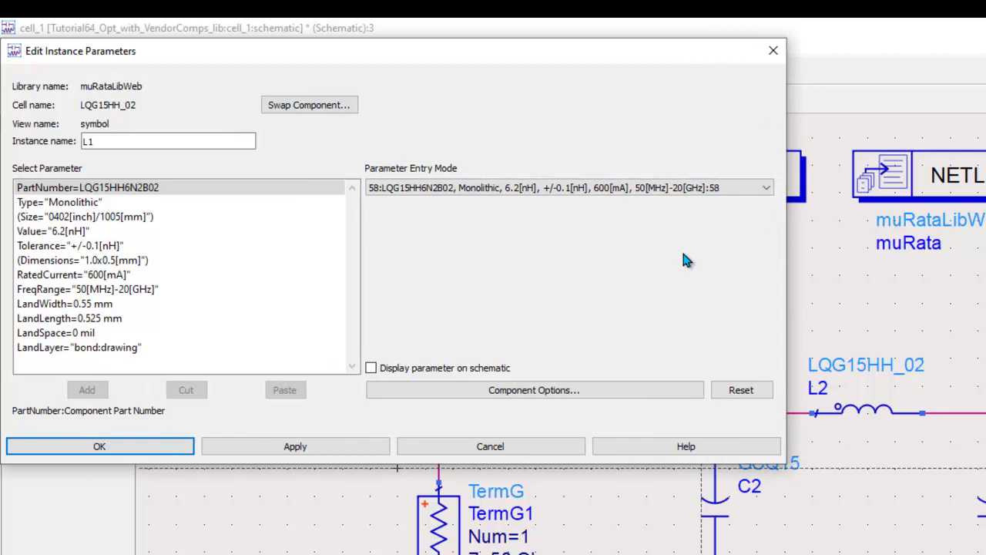
left_click(725, 189)
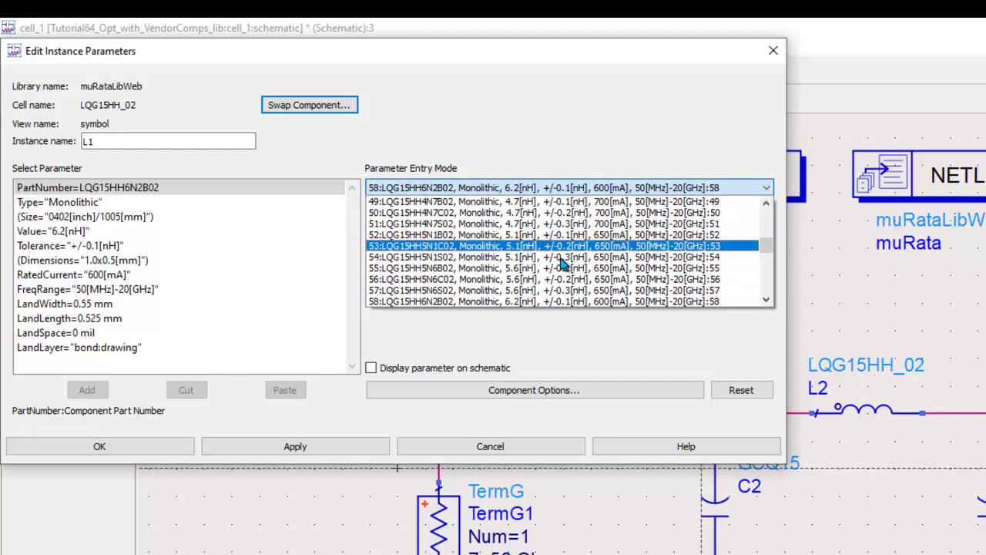
left_click_drag(765, 251, 778, 330)
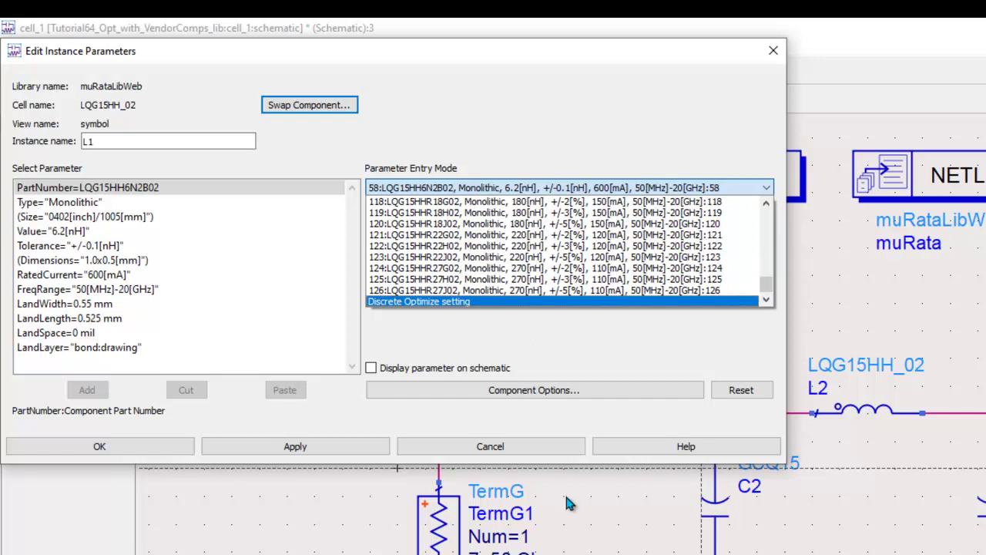
Set L1 to Discrete Optimize ranging LQG15HH1N0B02 to LQG15HHR27J02, apply, and confirm.
left_click(439, 302)
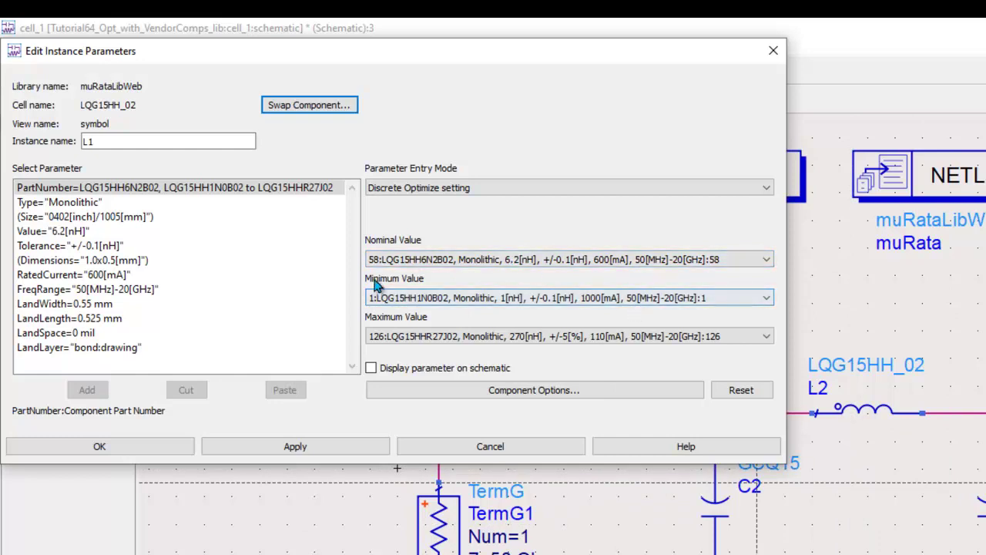
left_click(583, 299)
mouse_move(765, 327)
left_mouse_down()
mouse_move(766, 386)
mouse_move(766, 325)
left_mouse_up()
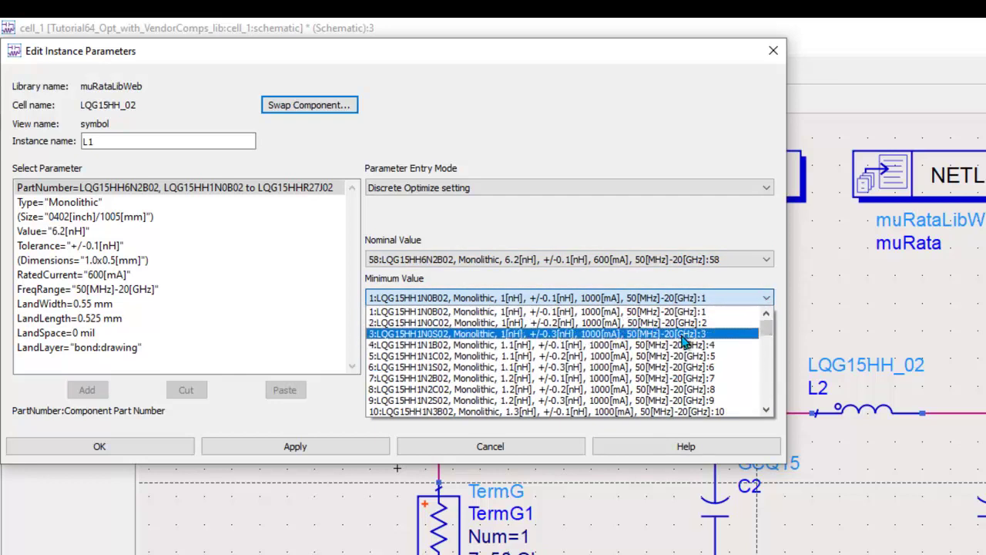
left_click(663, 312)
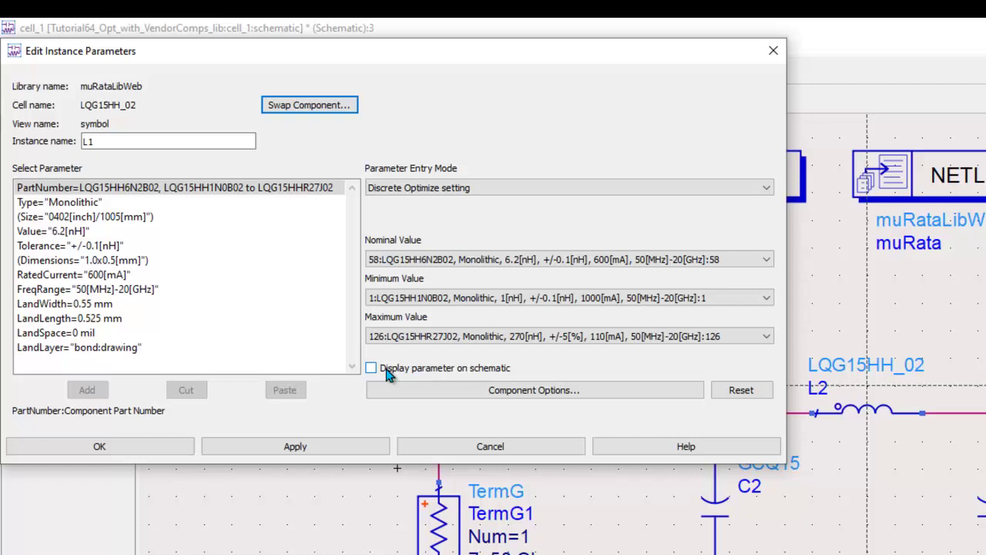
left_click(264, 452)
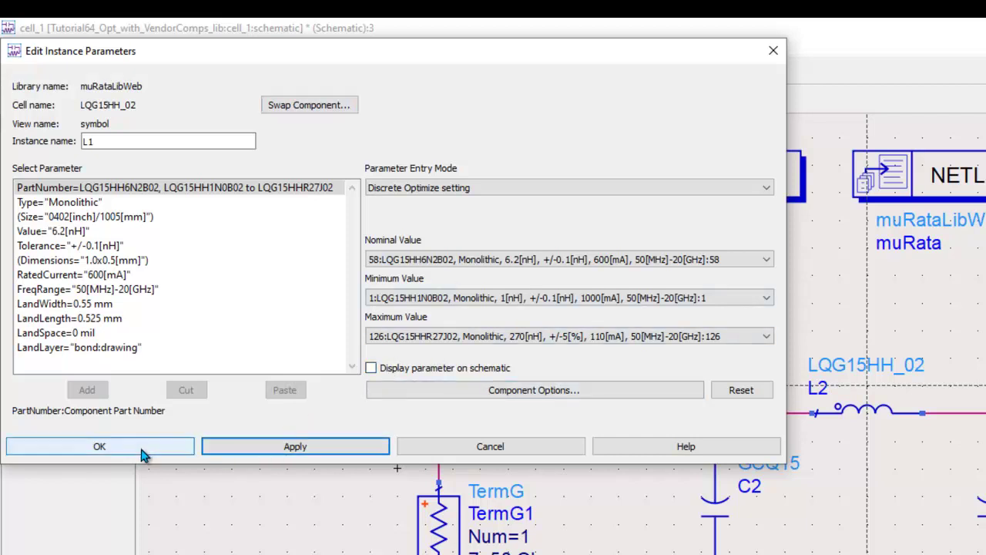
left_click(141, 452)
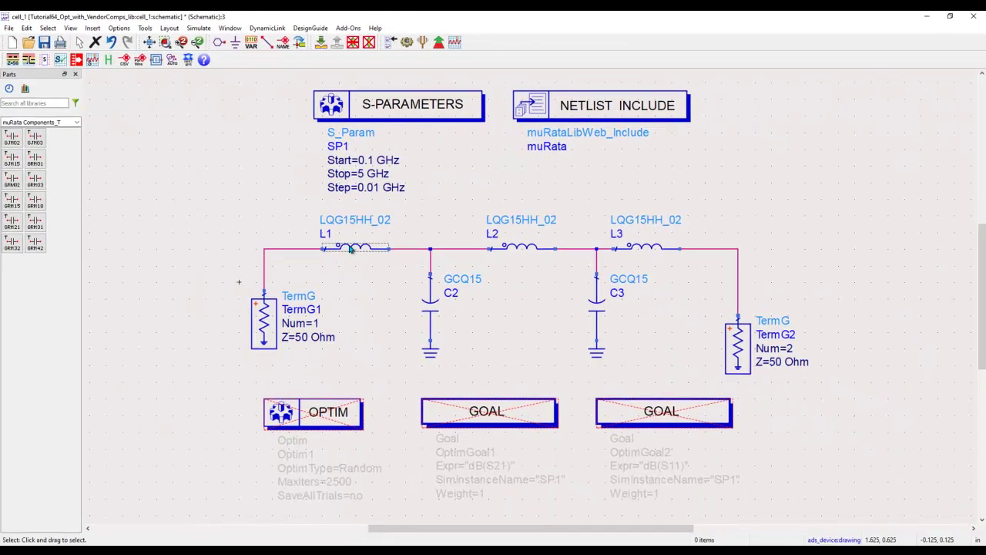
Check that C2 and L2 keep their discrete optimization ranges.
double_click(430, 305)
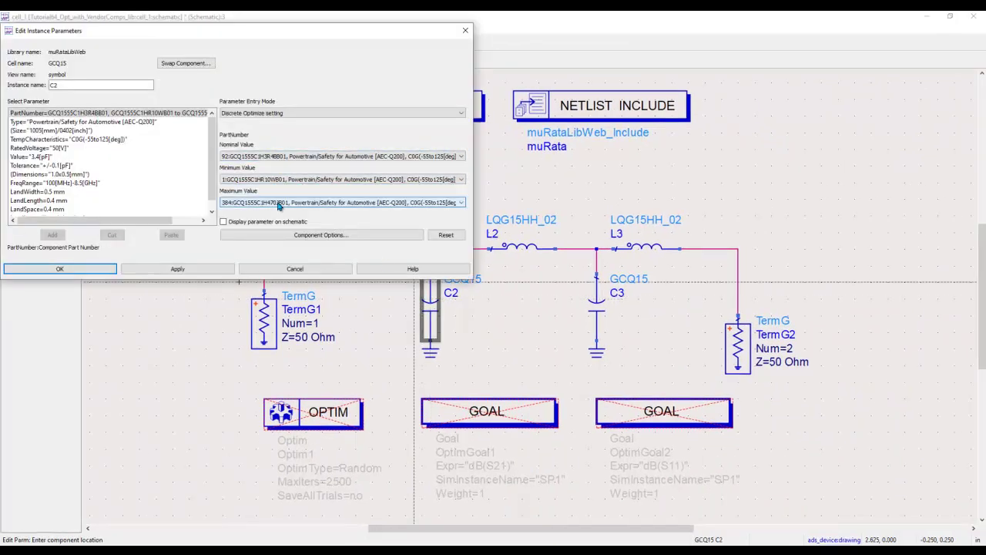
left_click(521, 247)
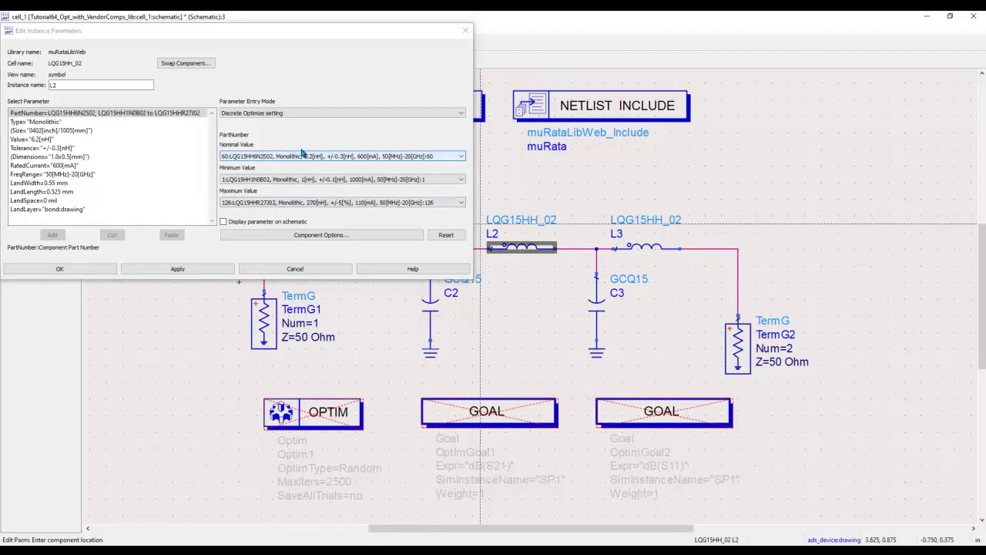
left_click(89, 269)
Reactivate the OPTIM block and both GOAL blocks.
left_click_drag(266, 394, 759, 505)
left_click(368, 42)
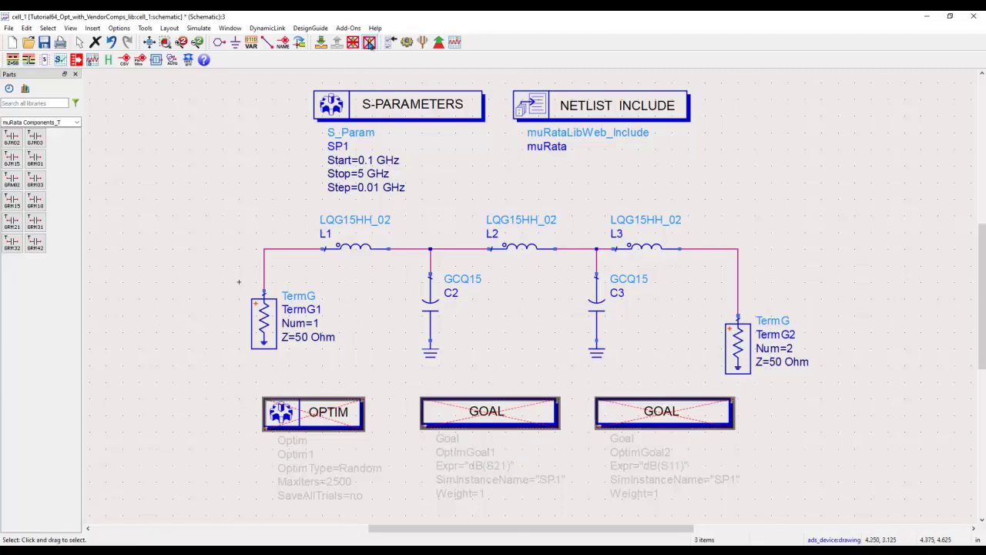
left_click(388, 343)
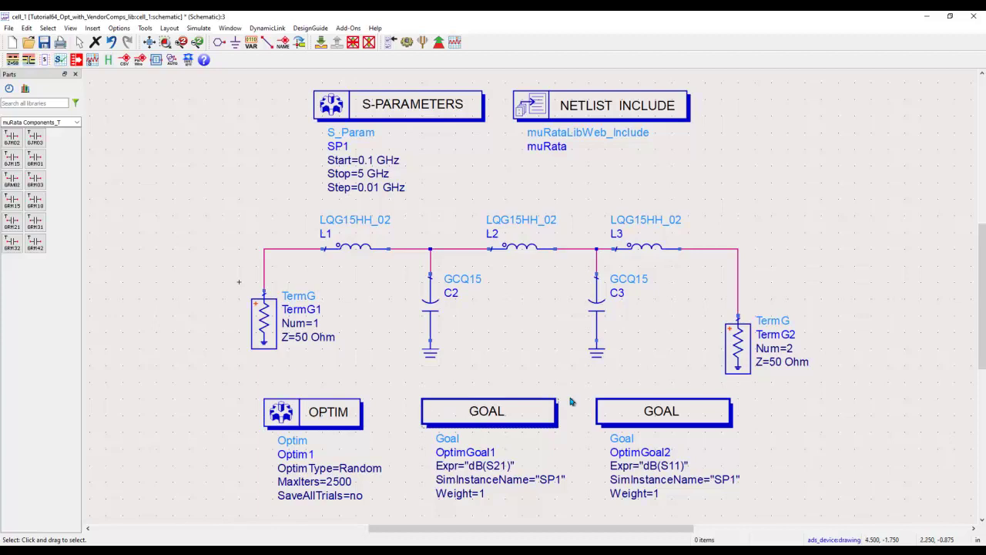
Keep Random as the OPTIM block's optimization type and confirm its settings.
right_click(302, 419)
left_click(240, 402)
double_click(281, 412)
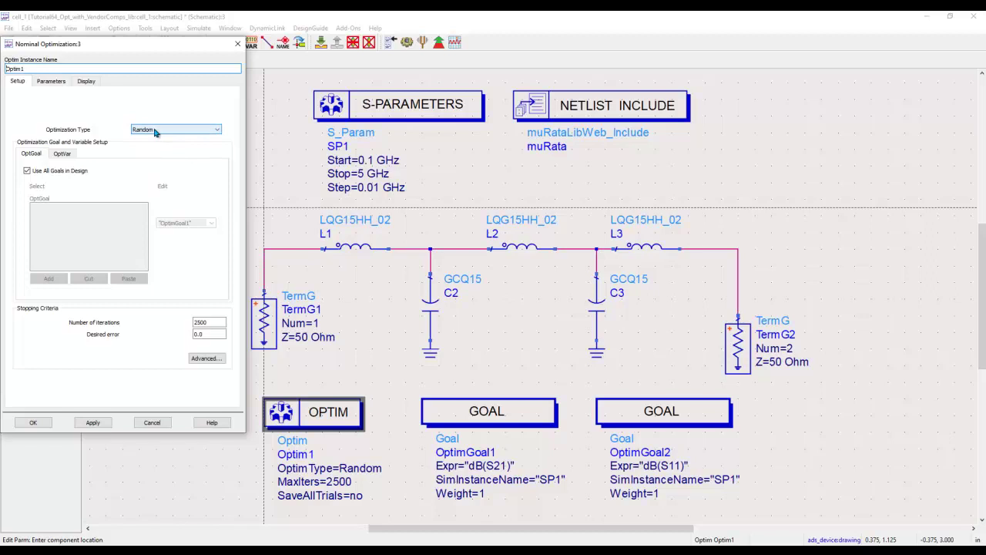
left_click(192, 131)
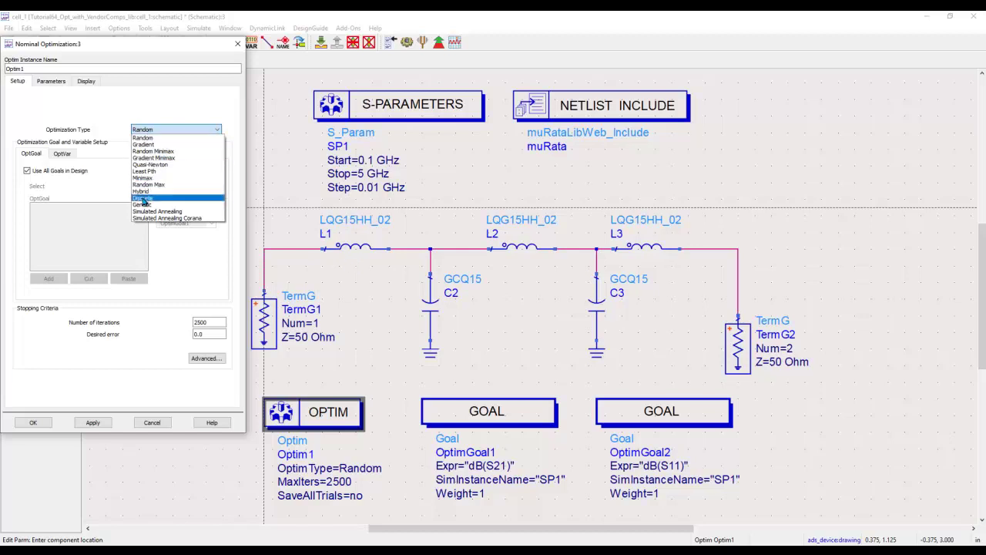
left_click(140, 138)
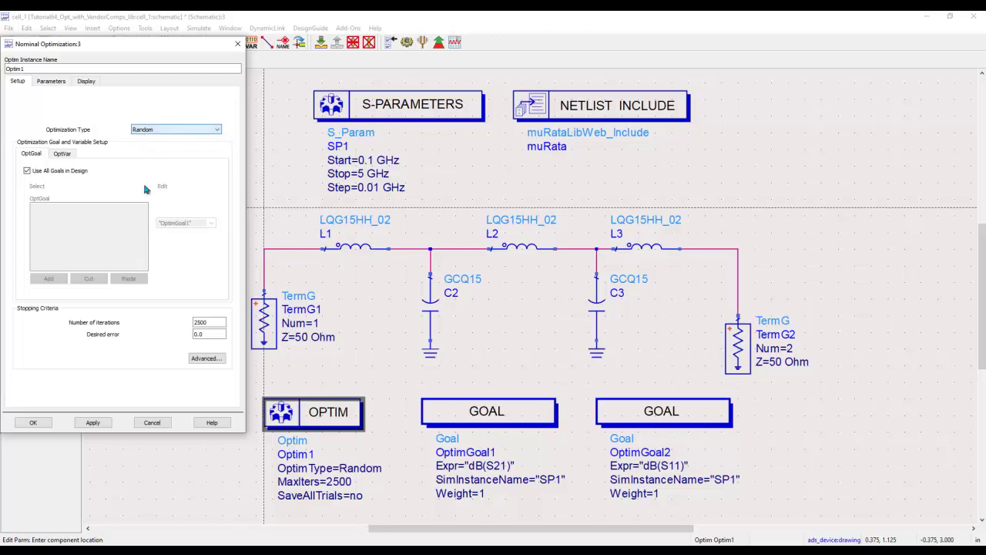
left_click(32, 422)
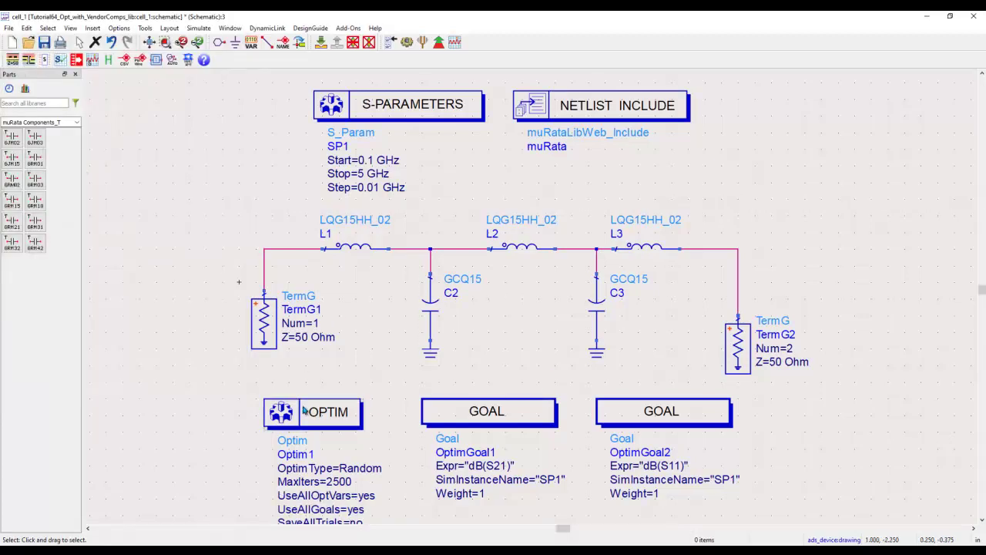
Run the optimization and pause it at iteration 651 of 2500 with error near 5.0e-05.
left_click(438, 41)
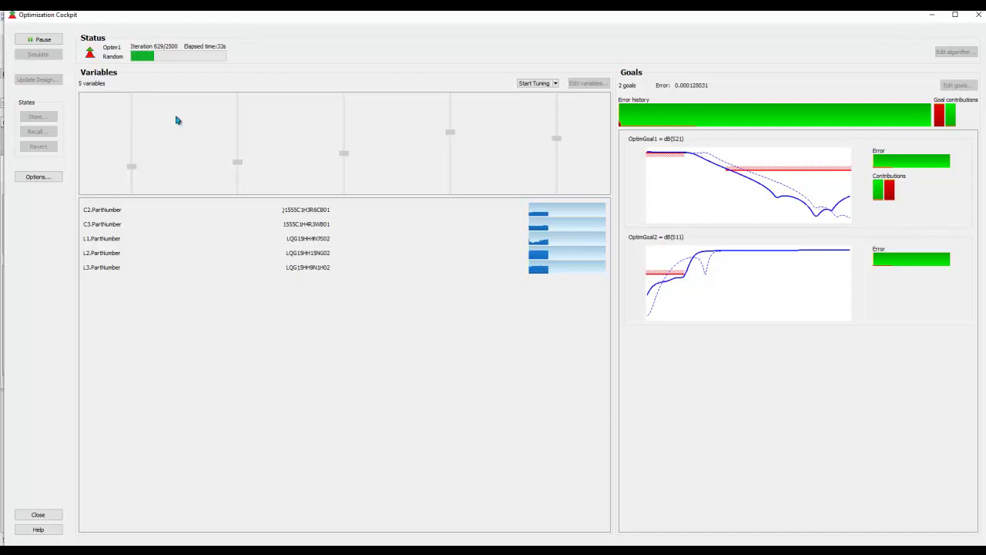
left_click(42, 39)
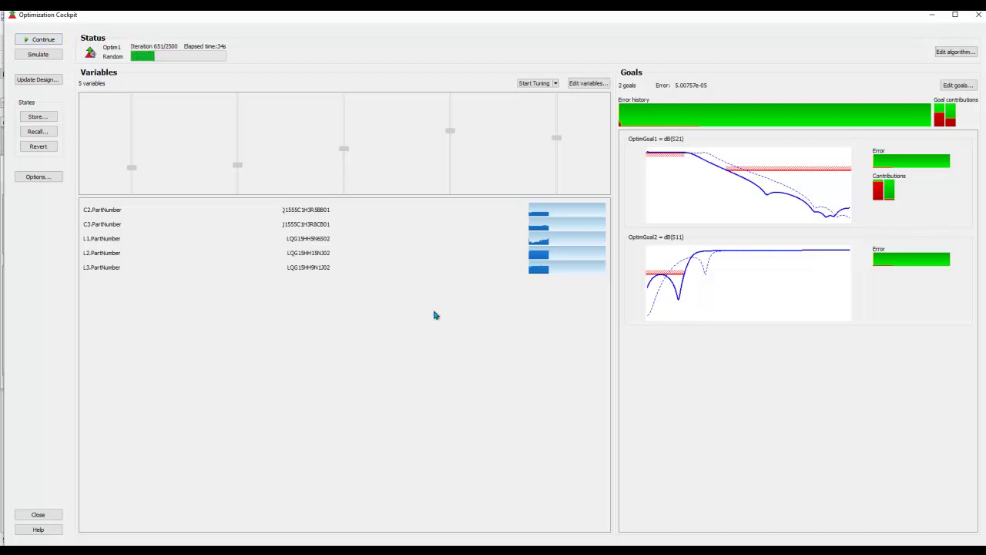
Close the optimization cockpit, updating the design with the optimized values, algorithm, goals and variables.
left_click(38, 514)
left_click(486, 274)
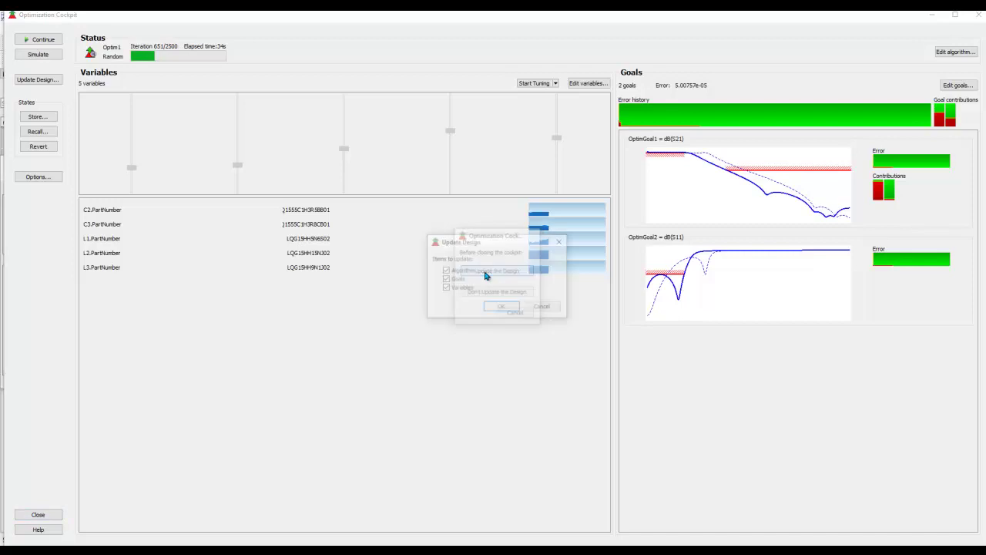
left_click(502, 308)
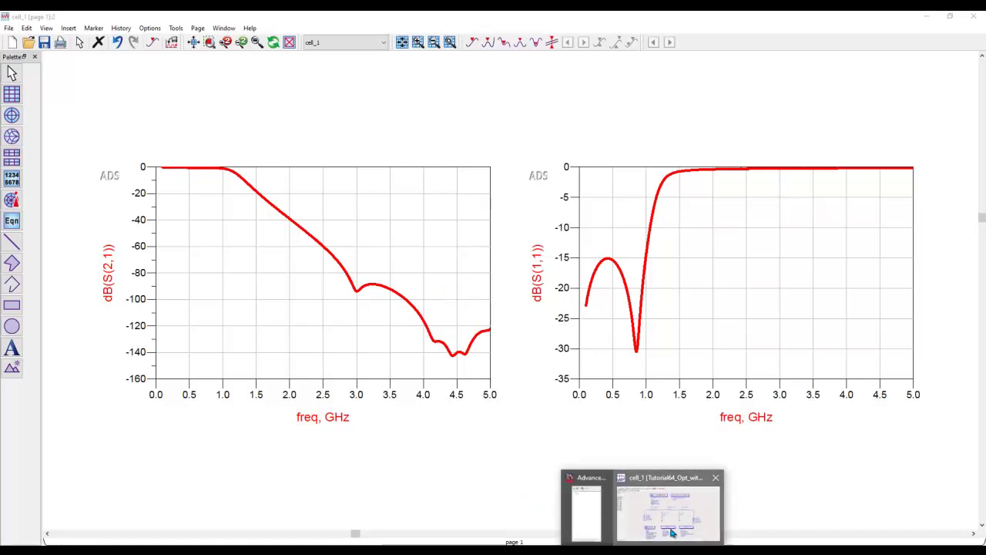
Check the optimized parts for L1 (now LQG15HH5N6C02), C2 and C3, then re-simulate.
left_click(670, 508)
left_click(355, 248)
double_click(355, 248)
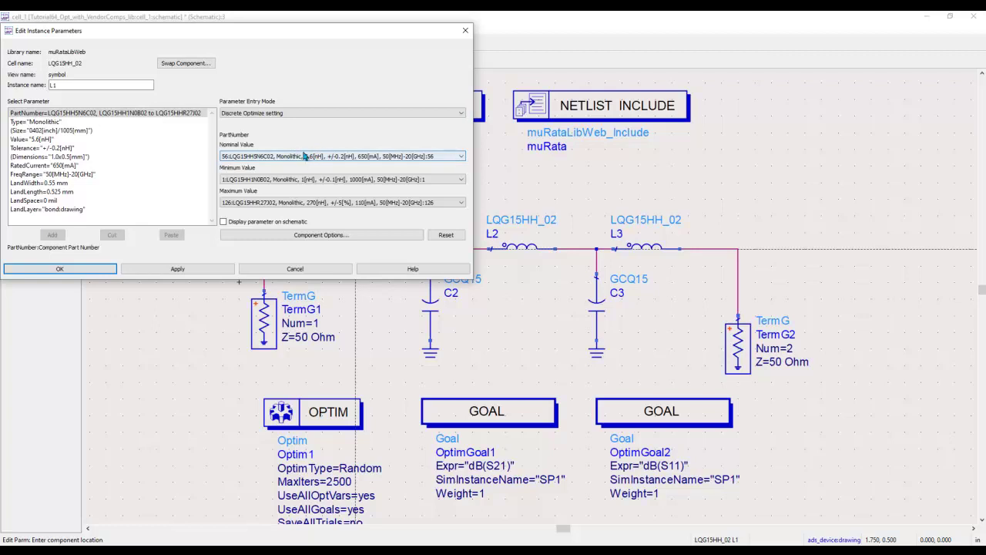
left_click(437, 319)
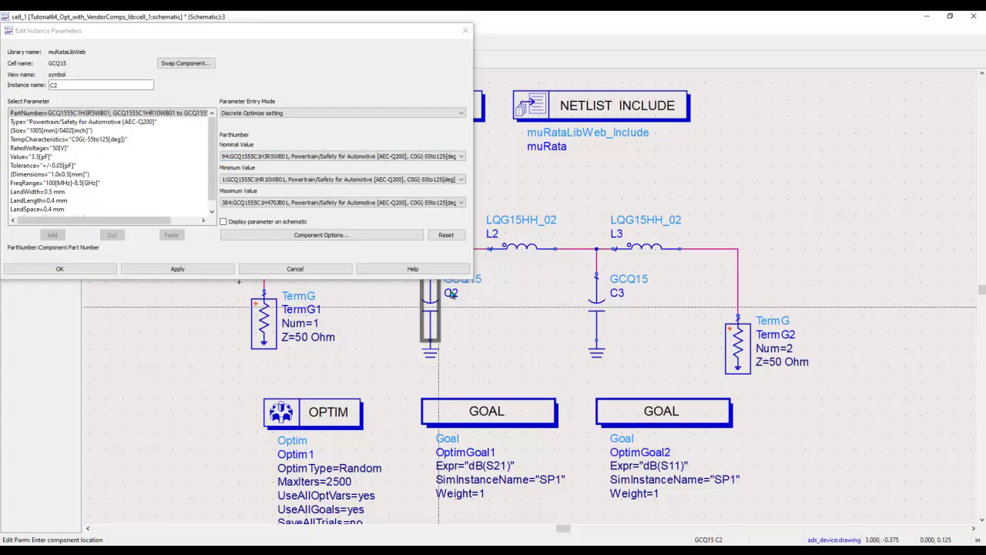
left_click(596, 304)
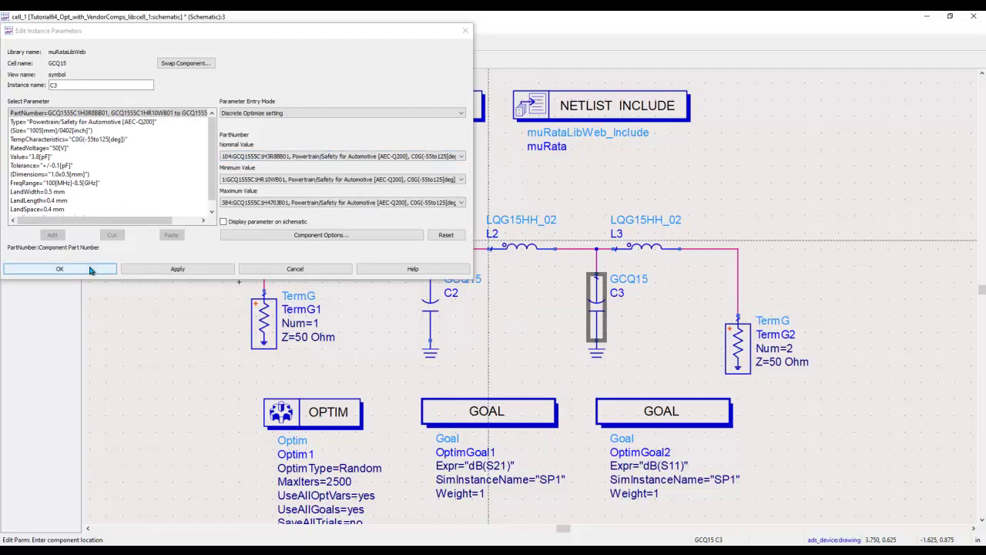
left_click(59, 268)
left_click(406, 42)
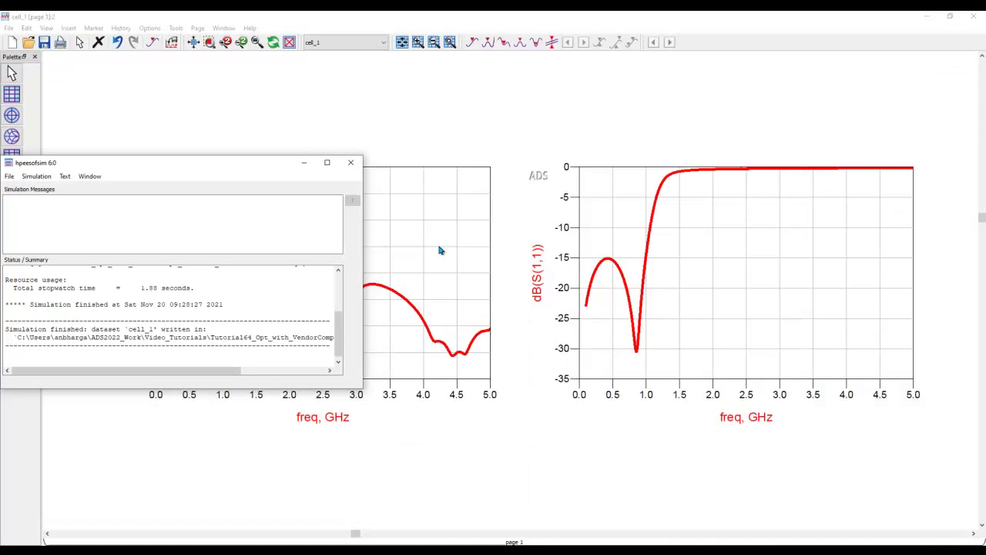
Bring the Data Display to the front to review the re-simulated dB(S21) and dB(S11) plots.
left_click(440, 118)
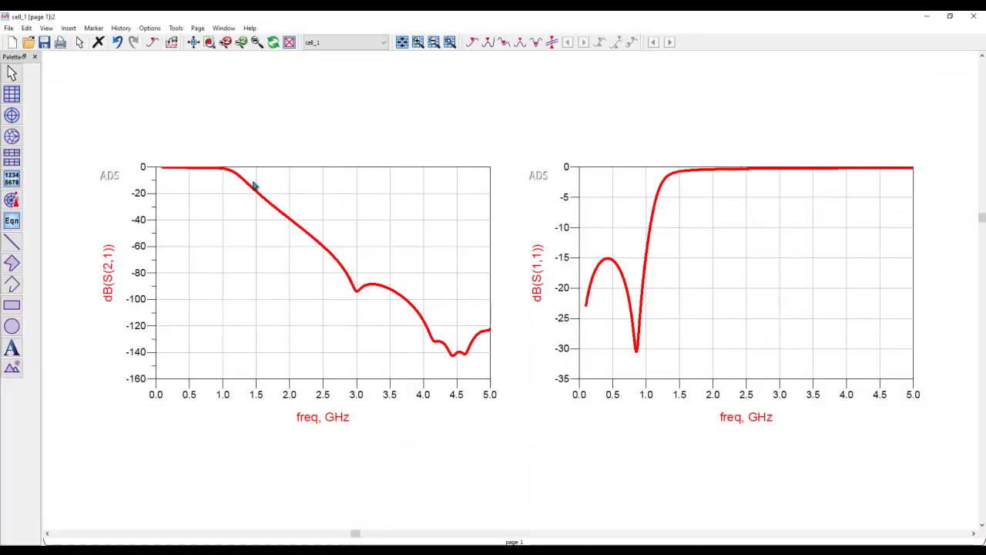